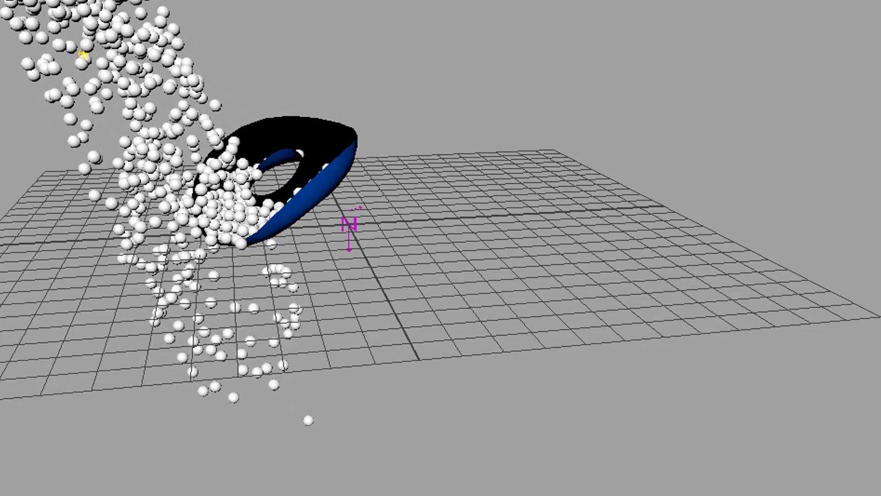
Show the move handles on the bowl in the finished demo and orbit in close to look down into it.
{"action": "key", "text": "w"}
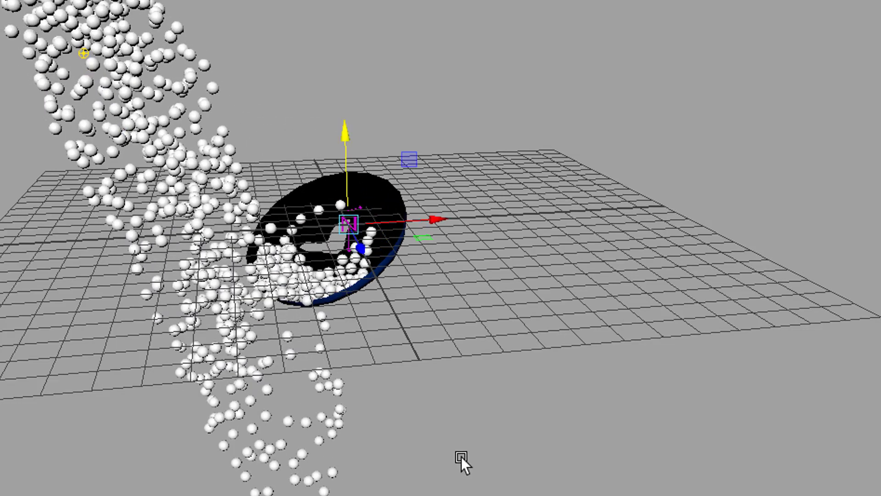
{"action": "left_click_drag", "start_coordinate": [462, 453], "coordinate": [574, 480], "text": "alt"}
{"action": "right_click_drag", "start_coordinate": [573, 480], "coordinate": [735, 432], "text": "alt"}
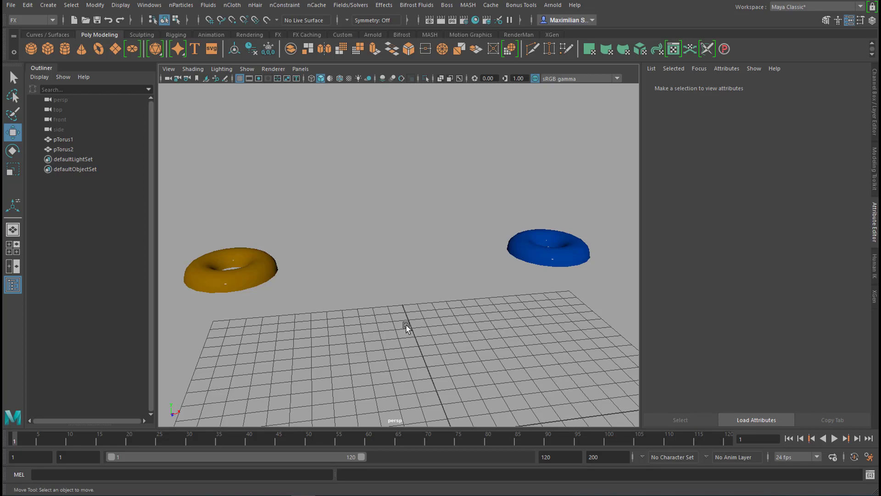
Tumble to a lower view, select the orange torus pTorus1 and switch to the Select Tool.
{"action": "left_click_drag", "start_coordinate": [476, 335], "coordinate": [495, 336], "text": "alt"}
{"action": "mouse_move", "coordinate": [318, 317]}
{"action": "left_mouse_down", "text": "alt"}
{"action": "mouse_move", "coordinate": [299, 260]}
{"action": "mouse_move", "coordinate": [296, 283]}
{"action": "mouse_move", "coordinate": [325, 309]}
{"action": "mouse_move", "coordinate": [315, 317]}
{"action": "mouse_move", "coordinate": [318, 307]}
{"action": "left_mouse_up", "text": "alt"}
{"action": "left_click", "coordinate": [272, 270]}
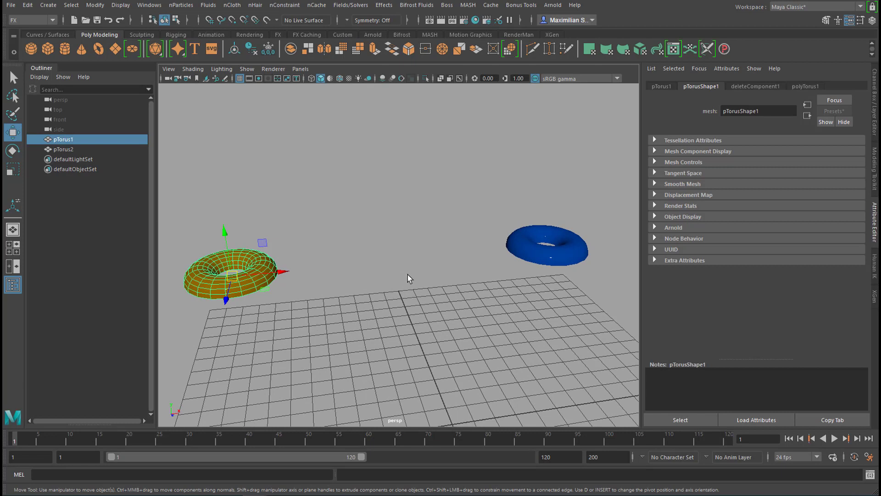
{"action": "key", "text": "q"}
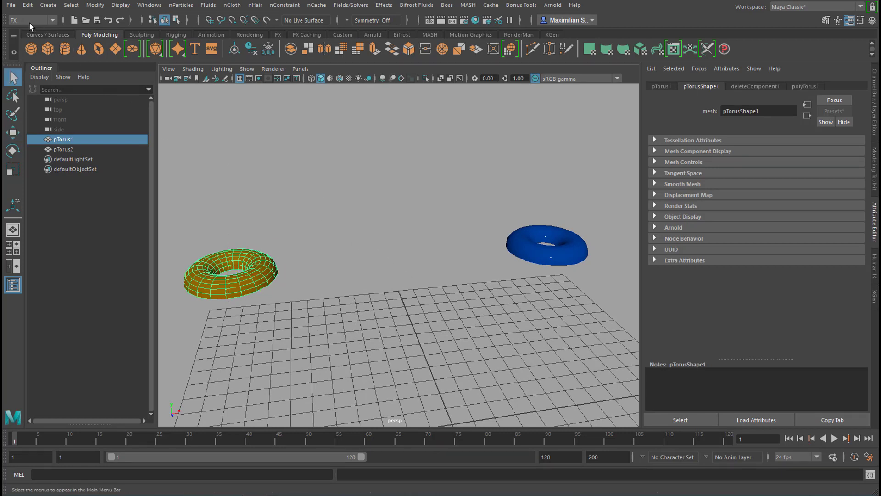
Emit nParticles from the orange torus and preview the emission with a quick playback.
{"action": "left_click", "coordinate": [183, 5]}
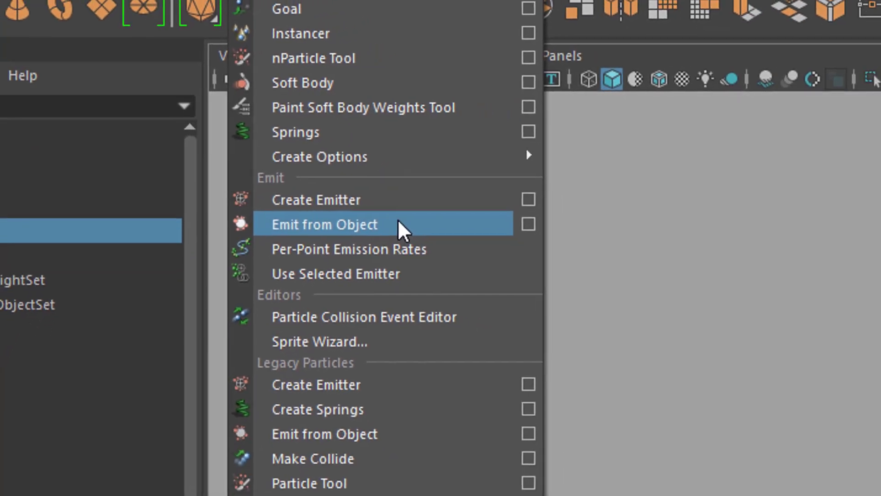
{"action": "left_click", "coordinate": [431, 242]}
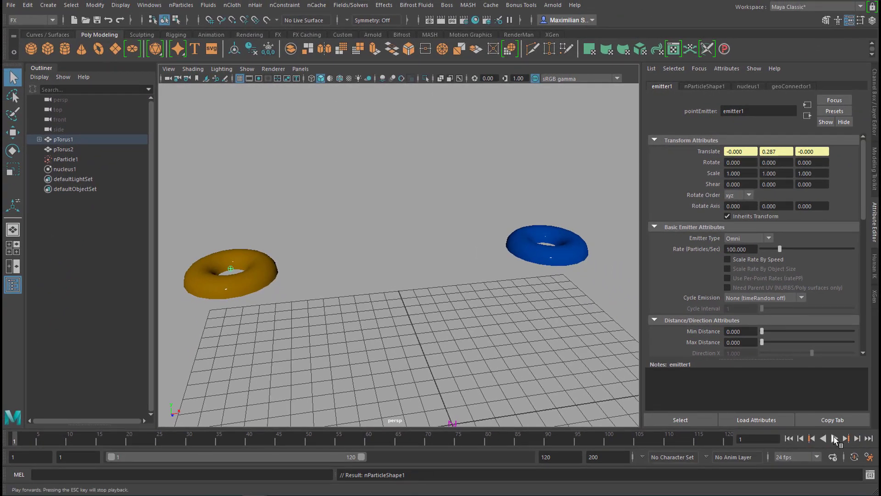
{"action": "left_click", "coordinate": [835, 438]}
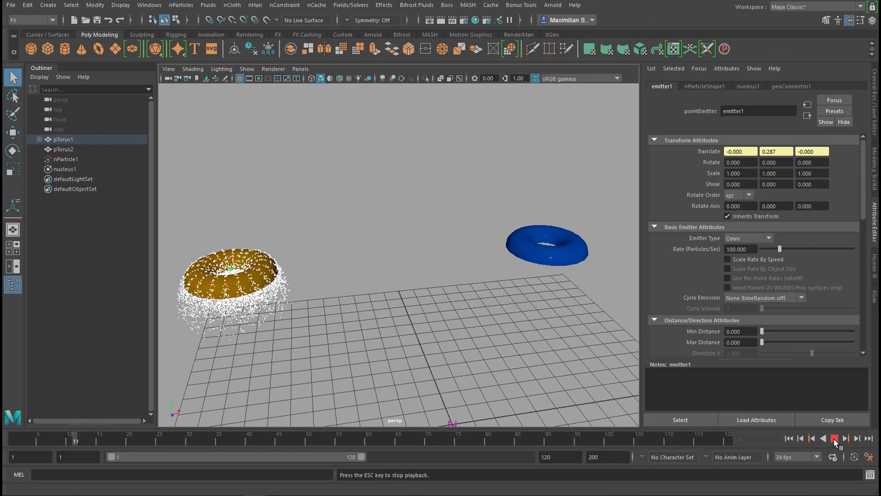
{"action": "left_click", "coordinate": [834, 438]}
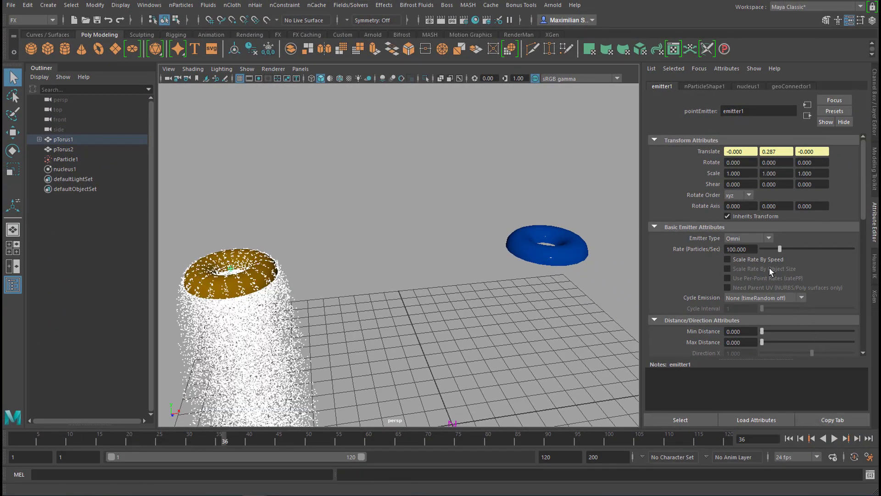
Set emitter1's Emitter Type to Surface and replay from the start, stopping at frame 42.
{"action": "left_click", "coordinate": [768, 239]}
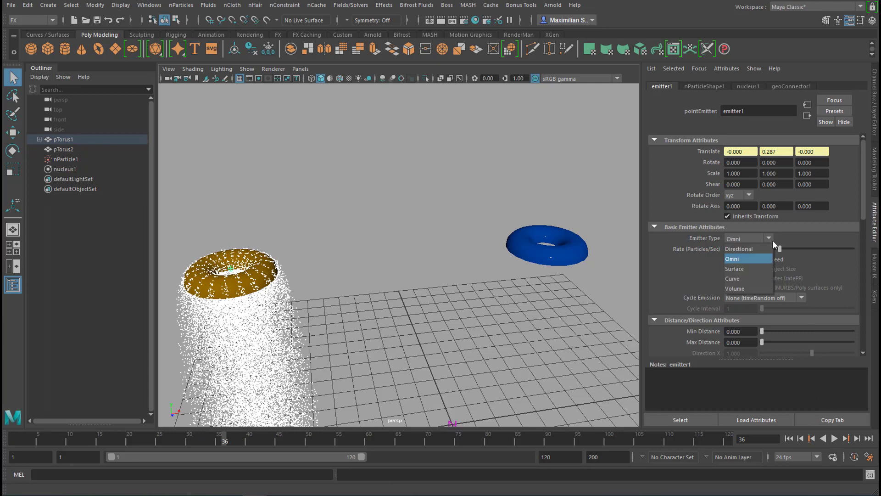
{"action": "left_click", "coordinate": [751, 269]}
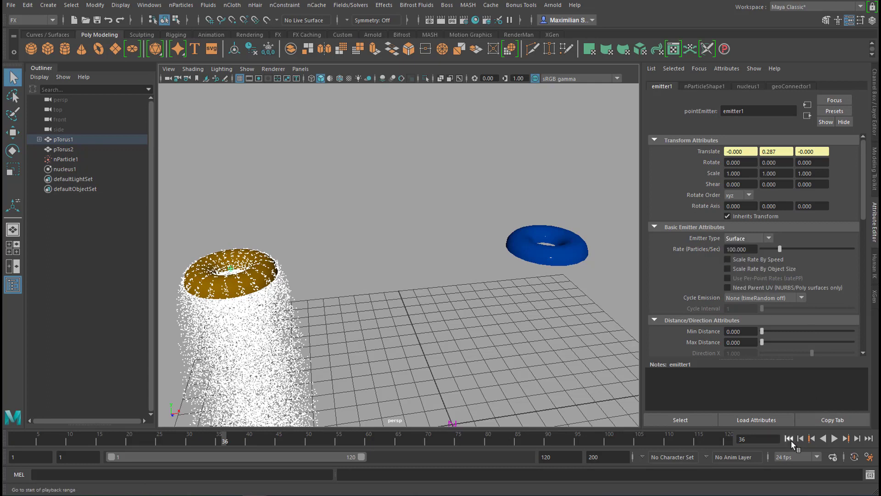
{"action": "left_click", "coordinate": [789, 438]}
{"action": "left_click", "coordinate": [835, 438]}
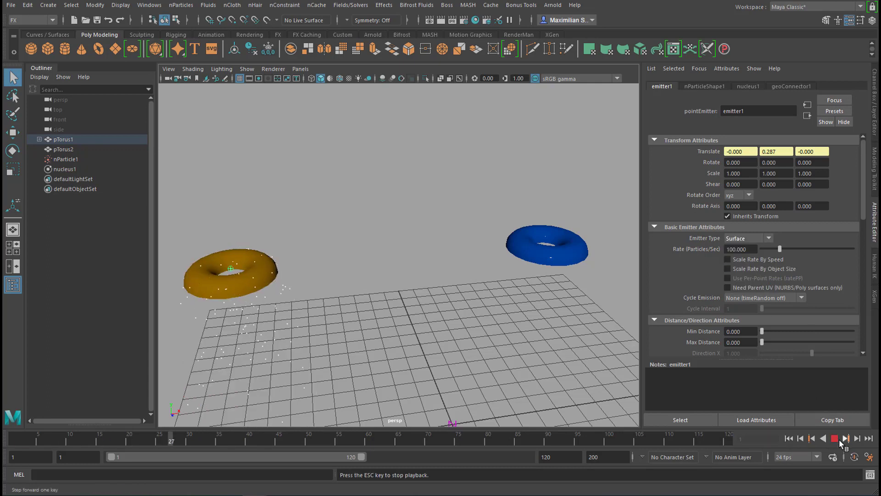
{"action": "left_click", "coordinate": [835, 438]}
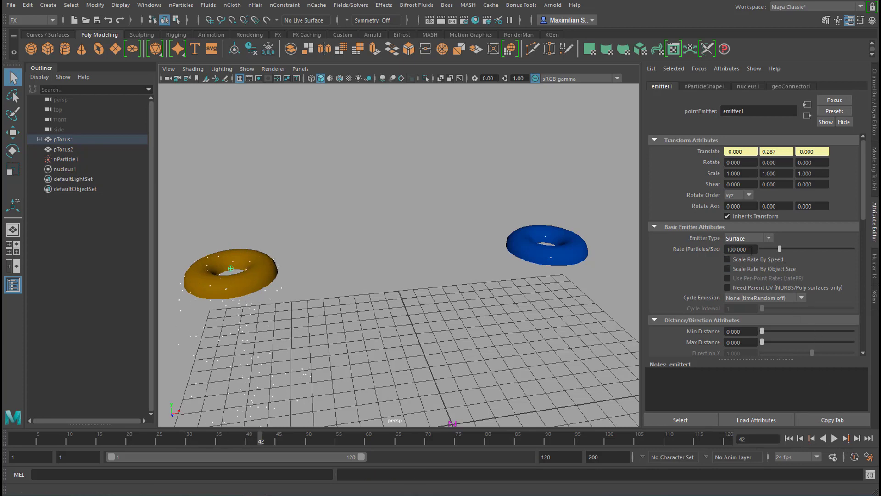
Set nParticleShape1's Particle Render Type to Spheres and replay the particles falling from the start.
{"action": "left_click", "coordinate": [705, 86]}
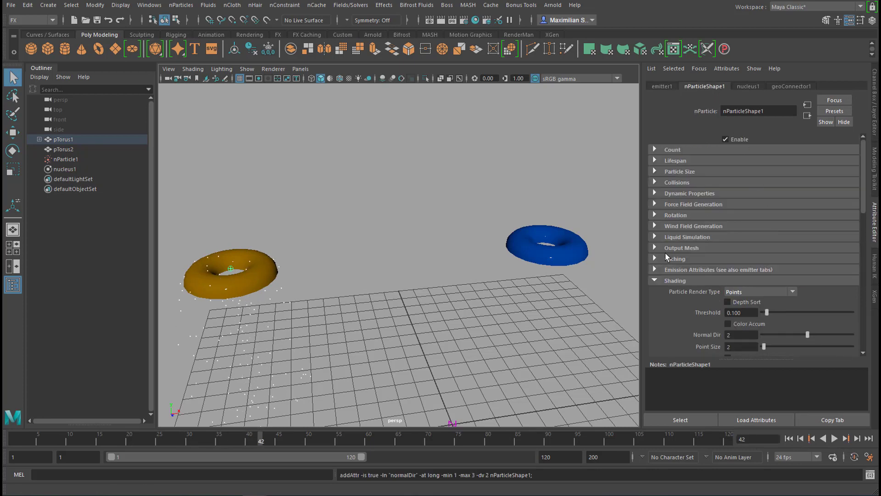
{"action": "left_click", "coordinate": [656, 281]}
{"action": "left_click", "coordinate": [666, 281]}
{"action": "left_click", "coordinate": [791, 291]}
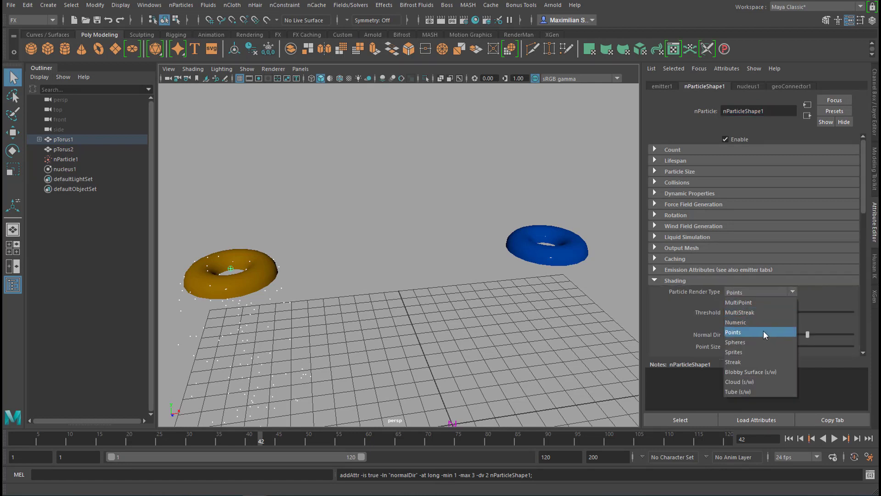
{"action": "left_click", "coordinate": [759, 342]}
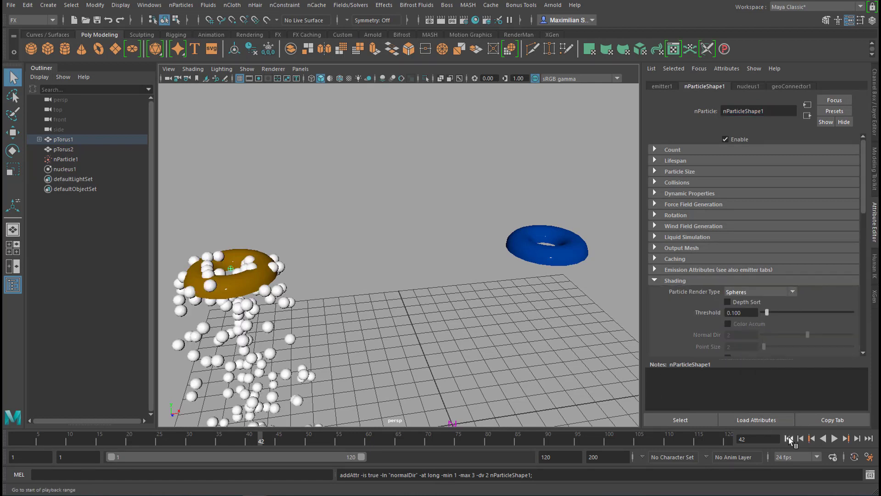
{"action": "left_click", "coordinate": [789, 438]}
{"action": "left_click", "coordinate": [835, 439]}
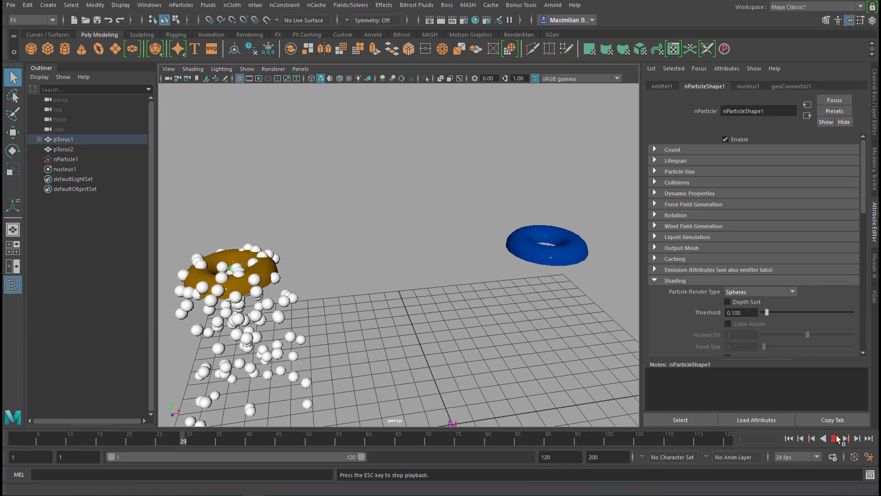
{"action": "left_click", "coordinate": [838, 439]}
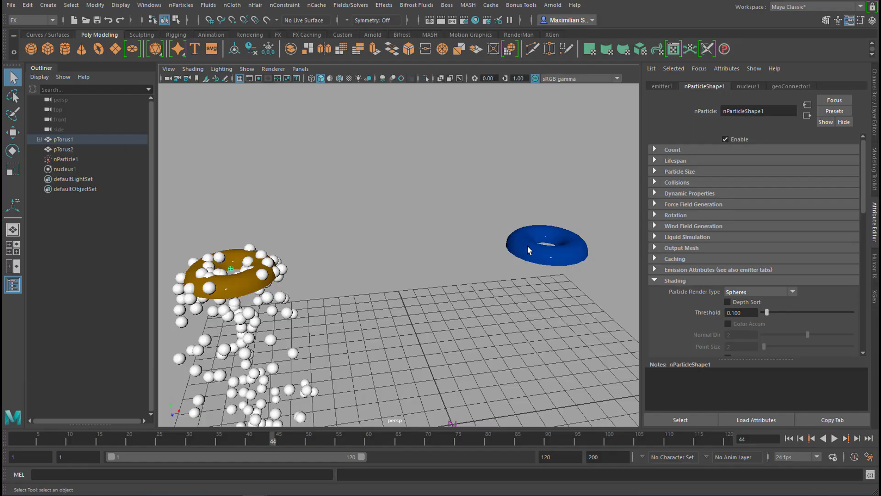
Select the blue torus pTorus2 and create nCloth from it.
{"action": "left_click", "coordinate": [528, 250]}
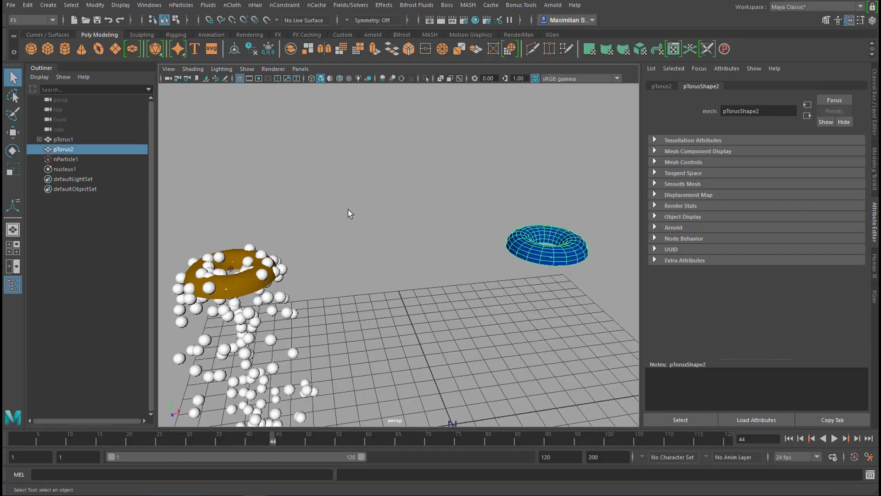
{"action": "left_click", "coordinate": [232, 6]}
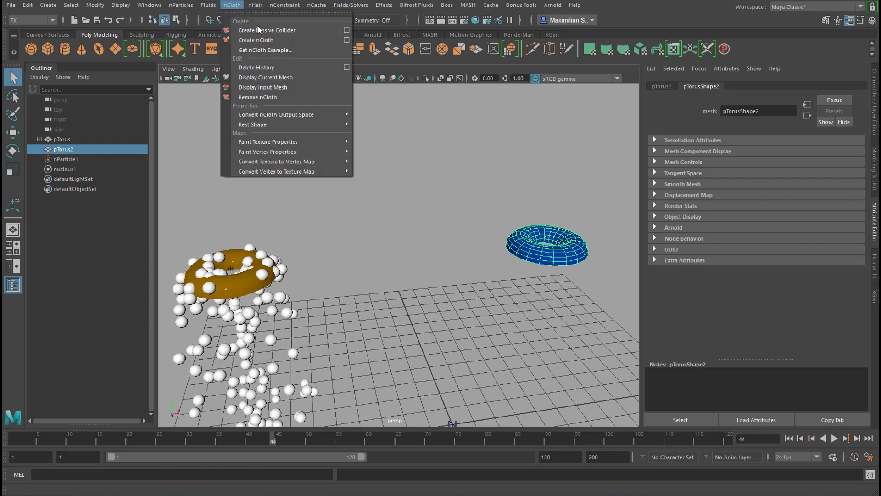
{"action": "left_click", "coordinate": [272, 41]}
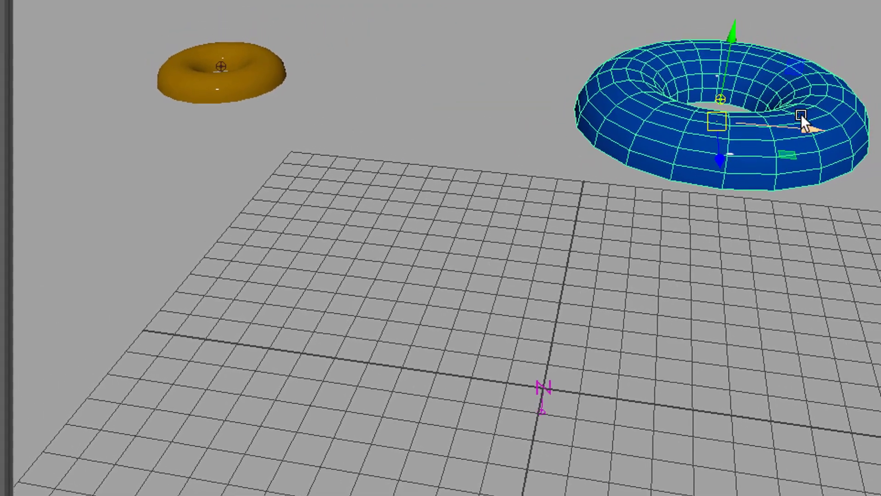
Move the blue nCloth torus over and above the orange torus, play the simulation, then rewind.
{"action": "left_click_drag", "start_coordinate": [800, 134], "coordinate": [354, 109]}
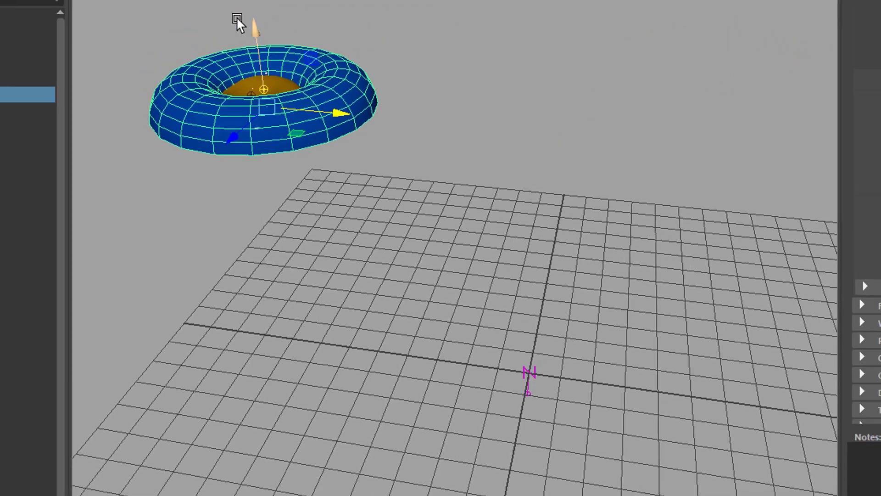
{"action": "left_click", "coordinate": [230, 6]}
{"action": "left_click", "coordinate": [329, 53]}
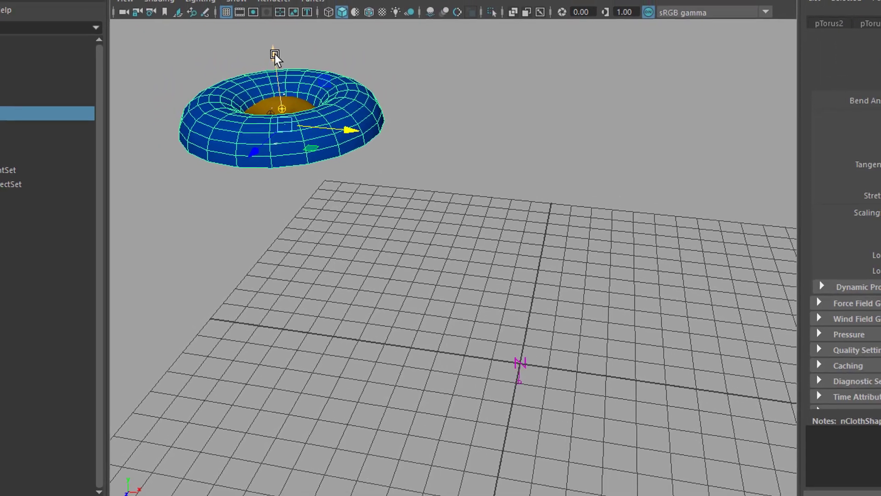
{"action": "left_click_drag", "start_coordinate": [275, 55], "coordinate": [275, 4]}
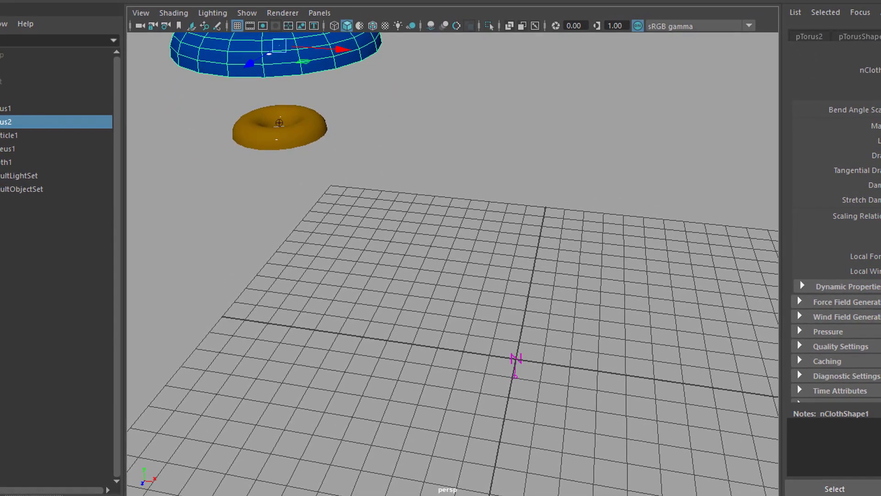
{"action": "key", "text": "alt+v"}
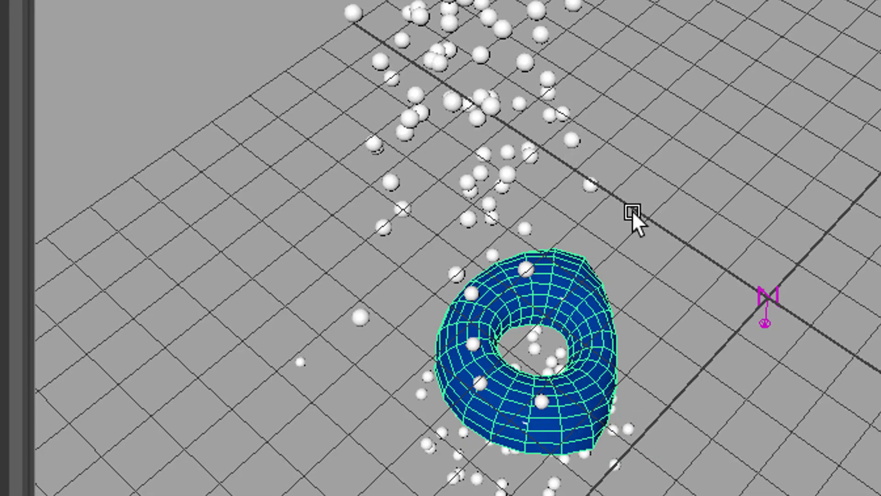
{"action": "key", "text": "shift+alt+v"}
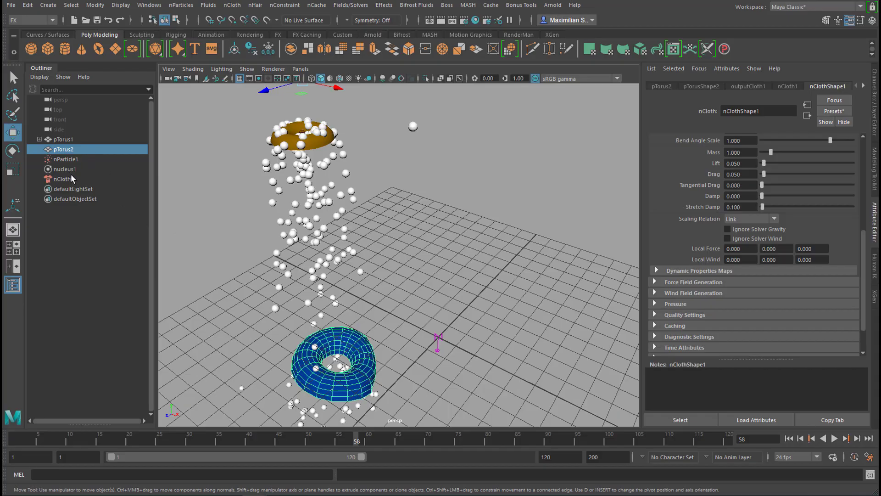
Set nucleus1 Gravity to 3, then rewind and replay the simulation from the beginning.
{"action": "left_click", "coordinate": [67, 169]}
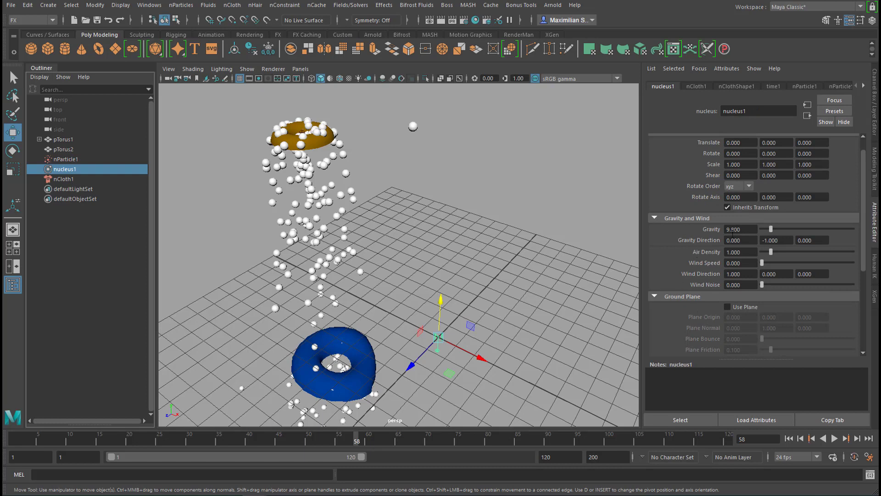
{"action": "left_click_drag", "start_coordinate": [746, 230], "coordinate": [717, 232]}
{"action": "key", "text": "Return"}
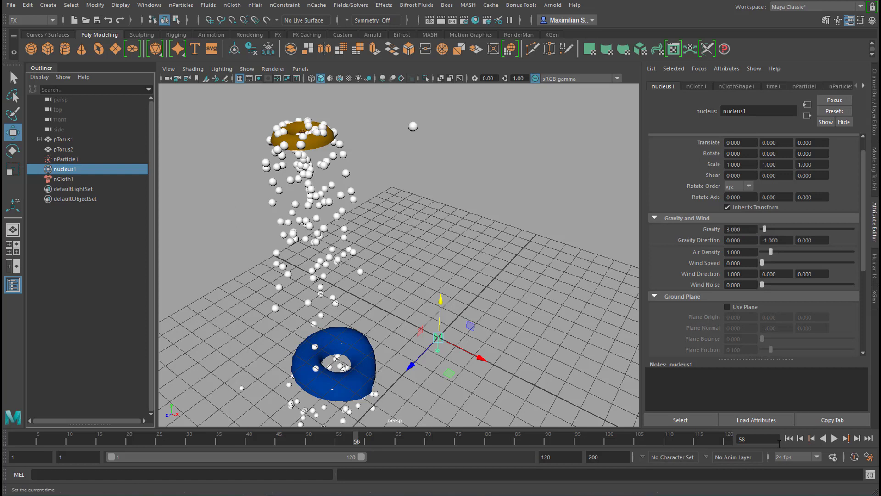
{"action": "left_click", "coordinate": [789, 439]}
{"action": "left_click", "coordinate": [834, 439]}
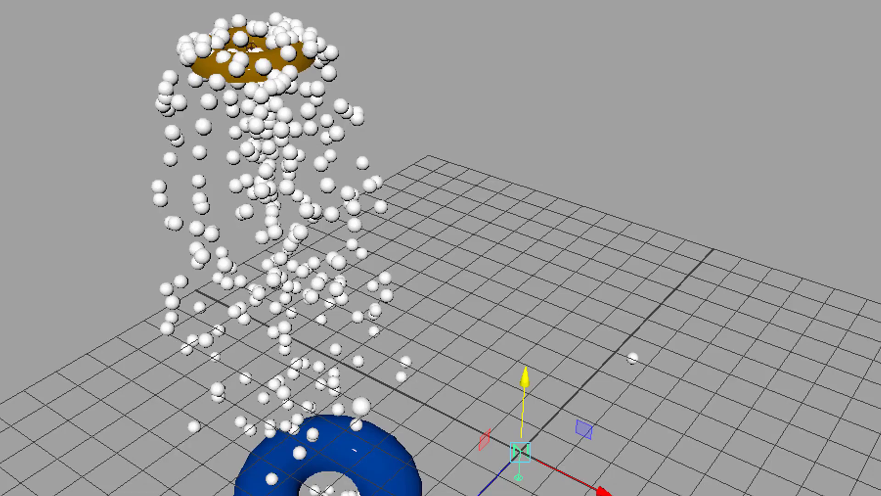
{"action": "key", "text": "alt+v"}
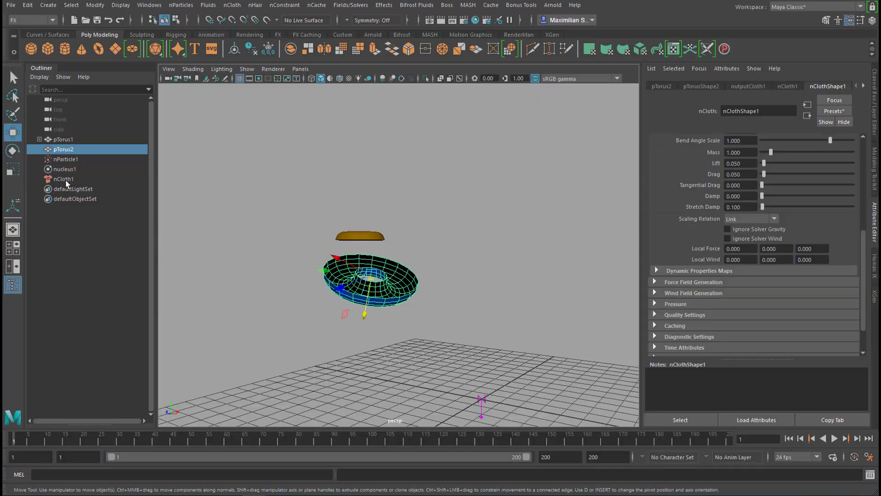
Raise nucleus1 Air Density to 4.011 and play the particles falling onto the torus.
{"action": "left_click", "coordinate": [64, 168]}
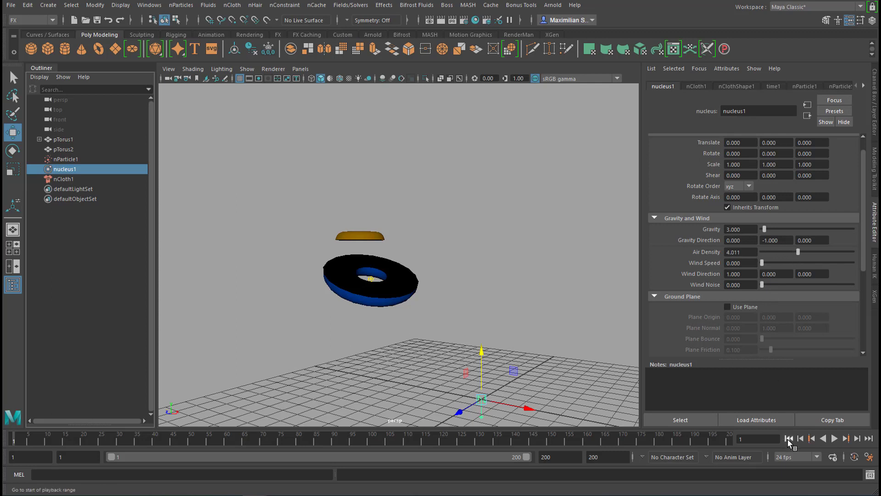
{"action": "left_click", "coordinate": [834, 438]}
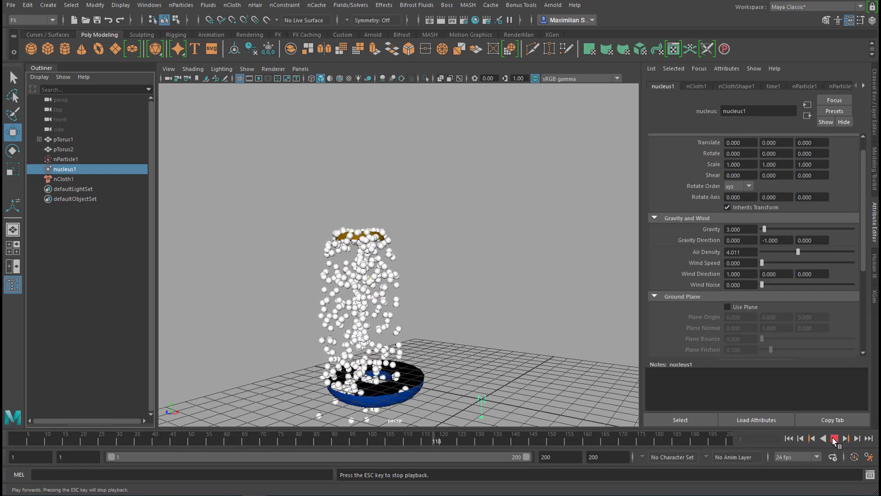
Drag nucleus1 Wind Speed to about 9.066 and enter 0.2 for Wind Direction Y.
{"action": "scroll", "coordinate": [495, 383], "scroll_direction": "down", "scroll_amount": 3}
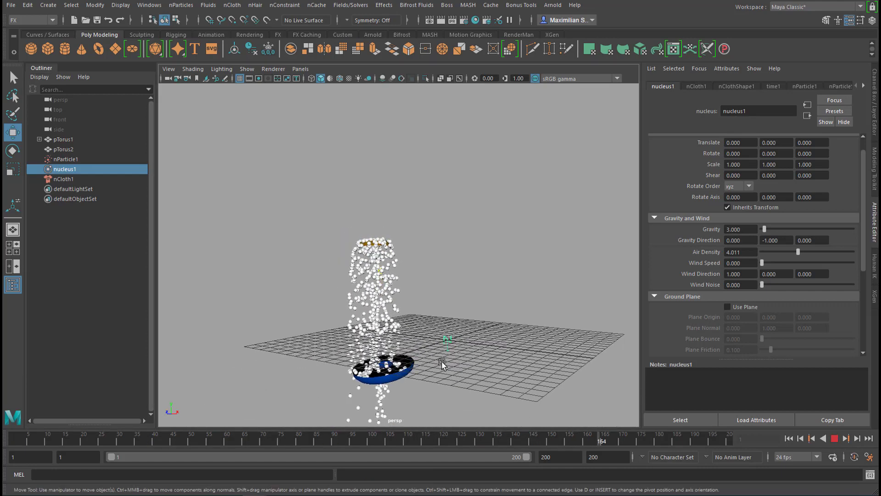
{"action": "left_click_drag", "start_coordinate": [422, 399], "coordinate": [474, 407], "text": "alt"}
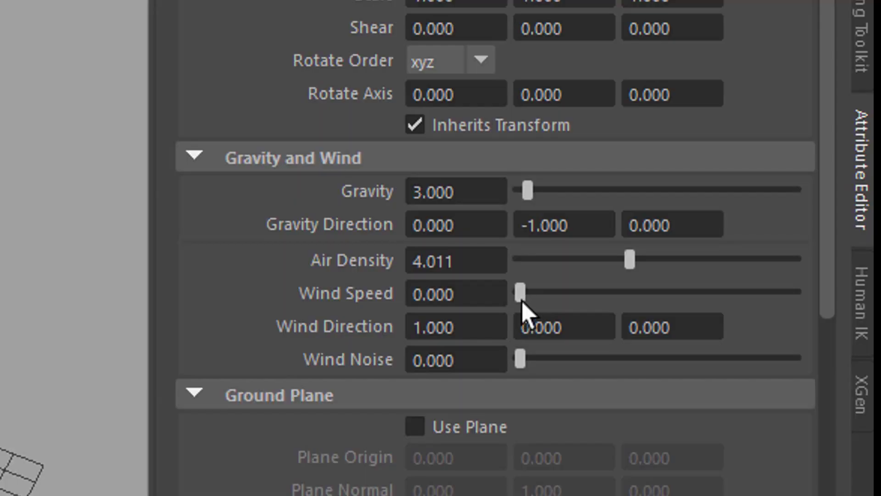
{"action": "left_click_drag", "start_coordinate": [519, 297], "coordinate": [569, 299]}
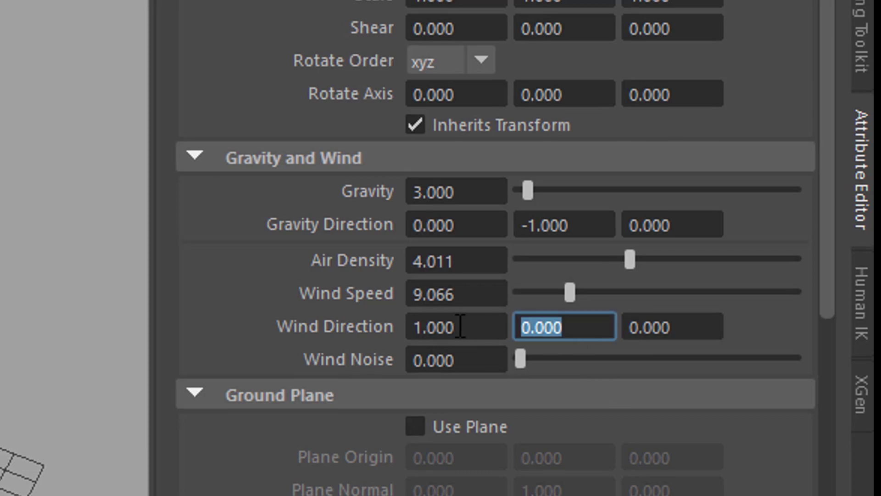
{"action": "type", "text": "0.2"}
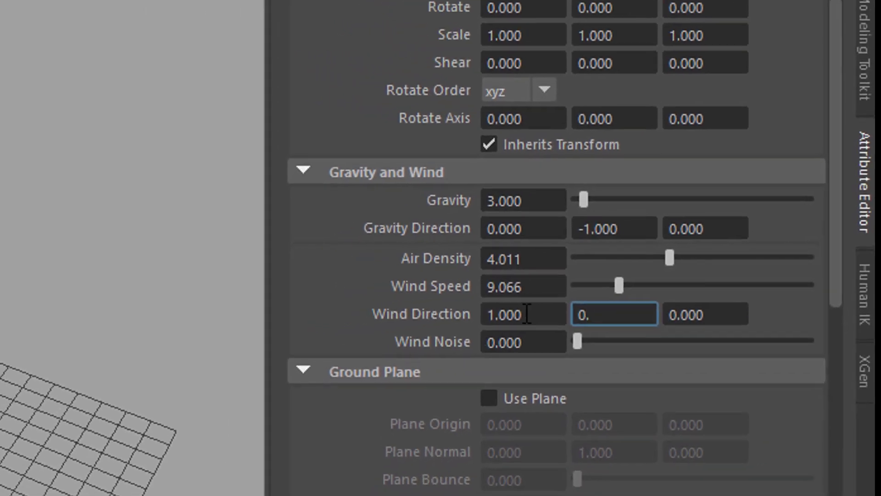
{"action": "key", "text": "Return"}
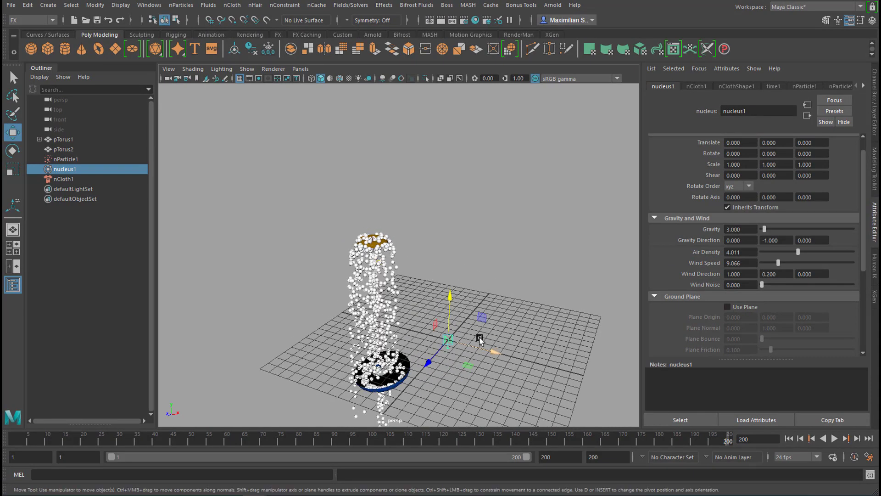
Play at wind speed 3.846, stop at frame 165, then view the diagonal particle stream from several angles.
{"action": "left_click_drag", "start_coordinate": [484, 359], "coordinate": [433, 380], "text": "alt"}
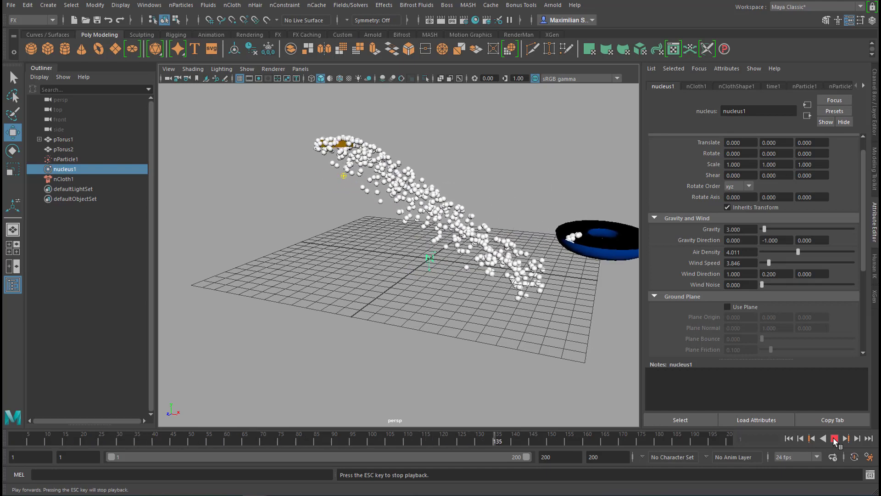
{"action": "left_click", "coordinate": [834, 439]}
{"action": "right_click_drag", "start_coordinate": [395, 314], "coordinate": [290, 366], "text": "alt"}
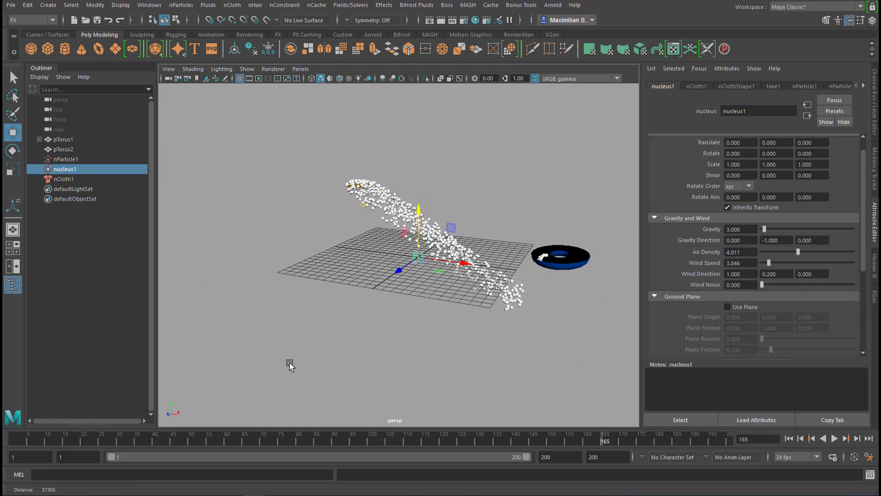
{"action": "left_click_drag", "start_coordinate": [290, 366], "coordinate": [343, 346], "text": "alt"}
{"action": "right_click_drag", "start_coordinate": [343, 346], "coordinate": [428, 357], "text": "alt"}
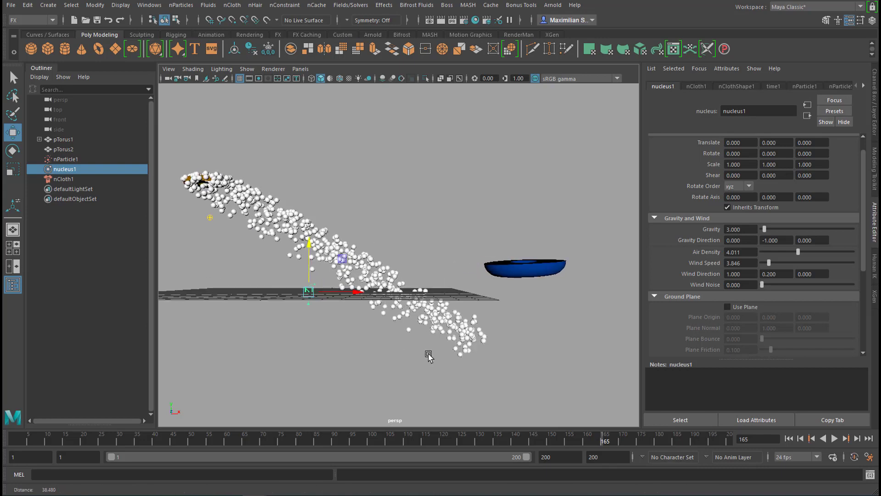
{"action": "left_click_drag", "start_coordinate": [427, 339], "coordinate": [383, 298], "text": "alt"}
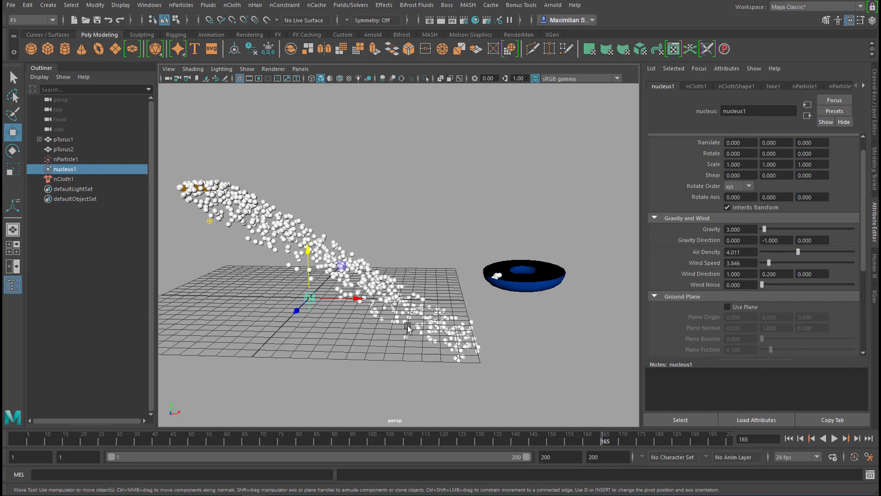